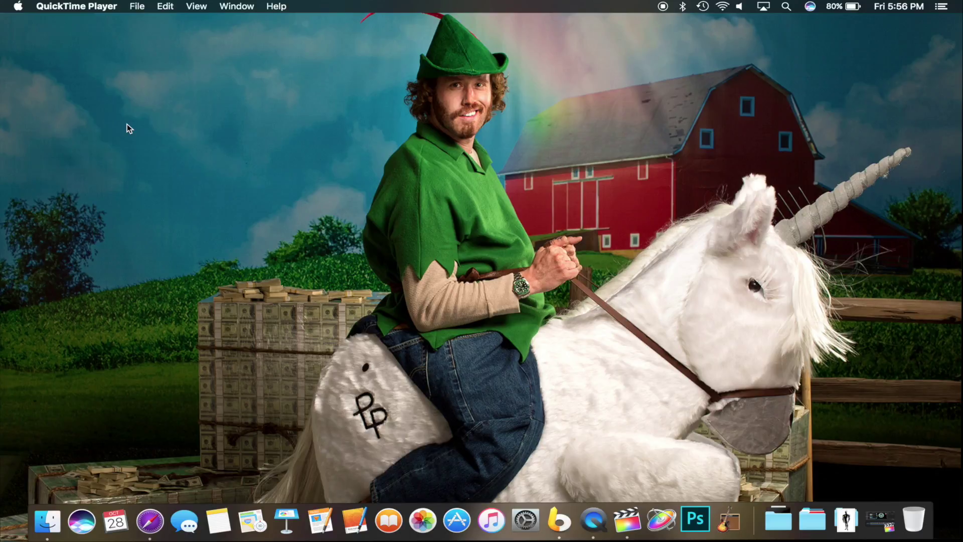
- Launch Final Cut Pro and scroll the Untitled Project timeline past the 37-second sound clip and back
click(616, 526)
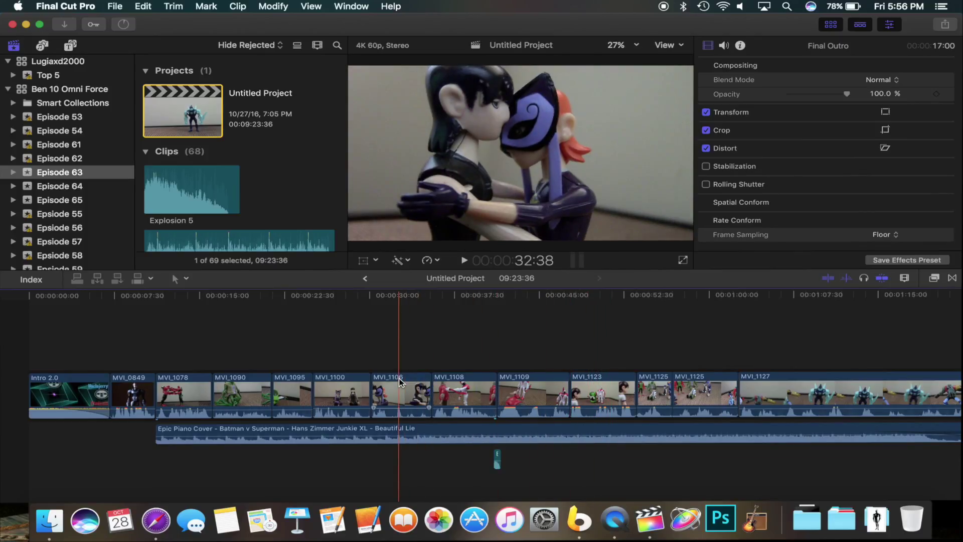
click(482, 325)
scroll(501, 323, right, 15)
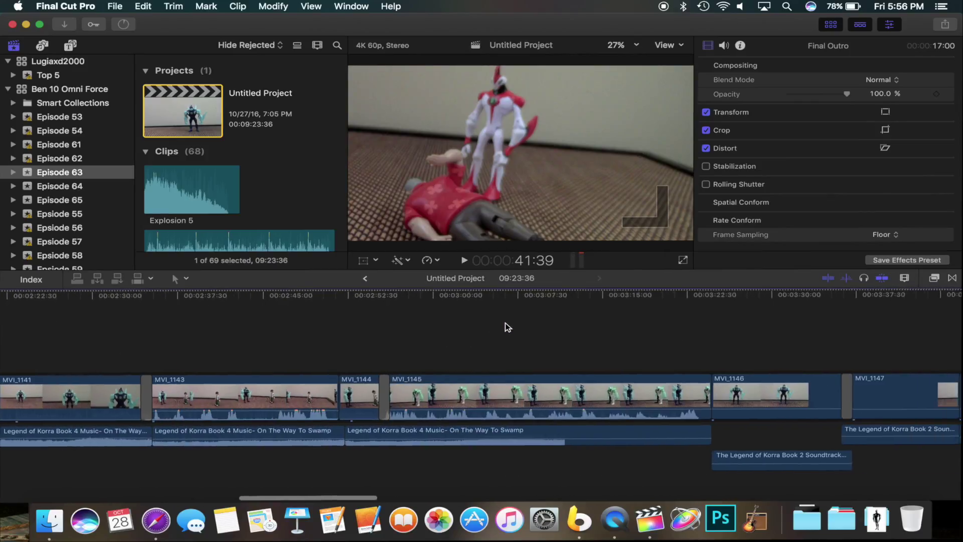
scroll(507, 326, right, 15)
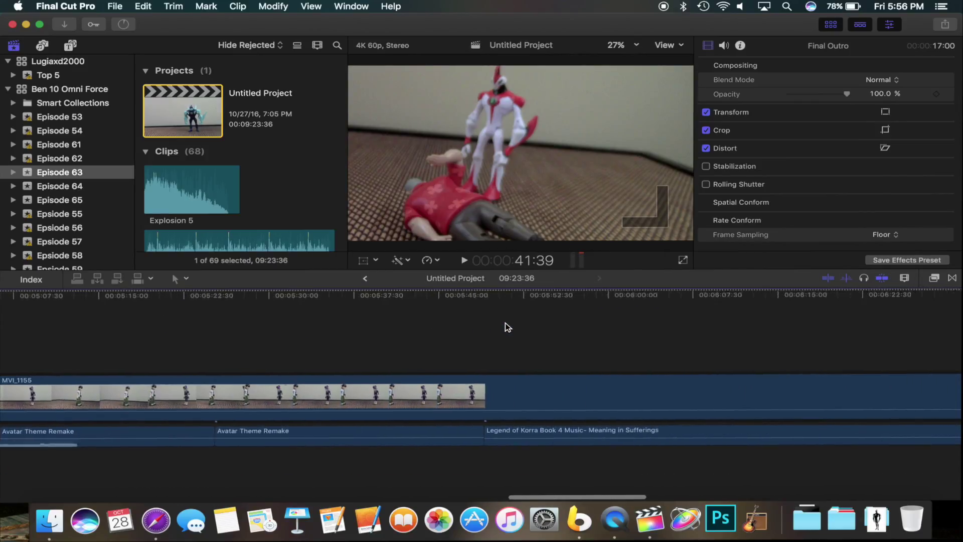
scroll(508, 327, right, 5)
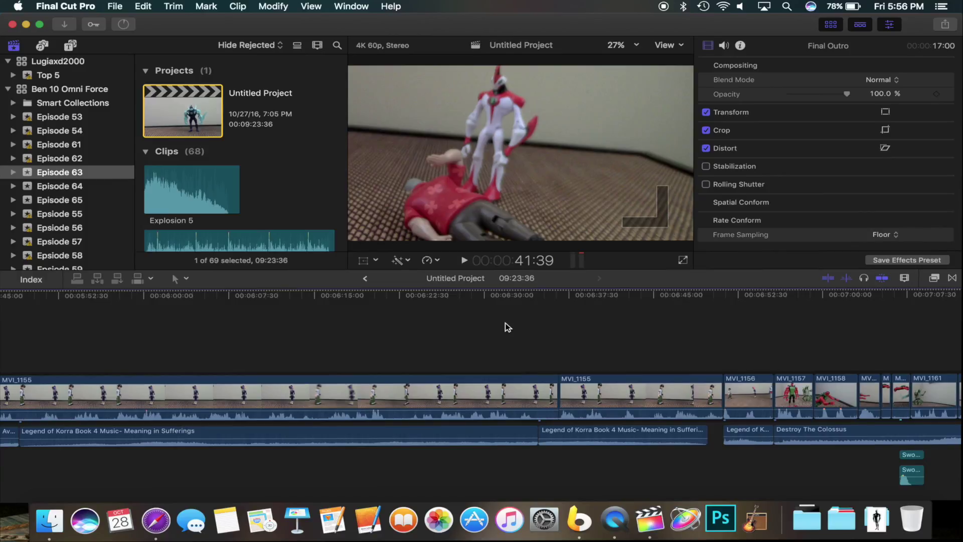
scroll(506, 325, left, 15)
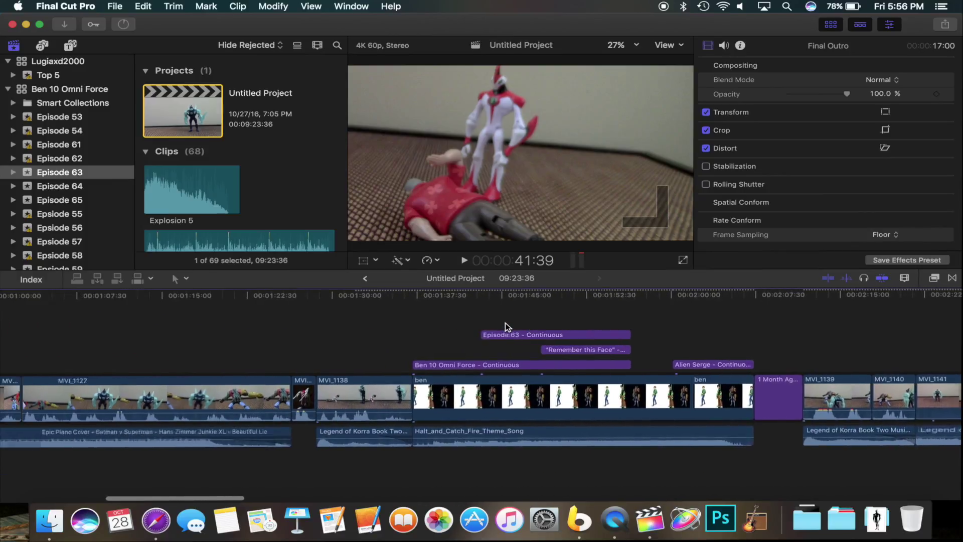
scroll(232, 345, left, 8)
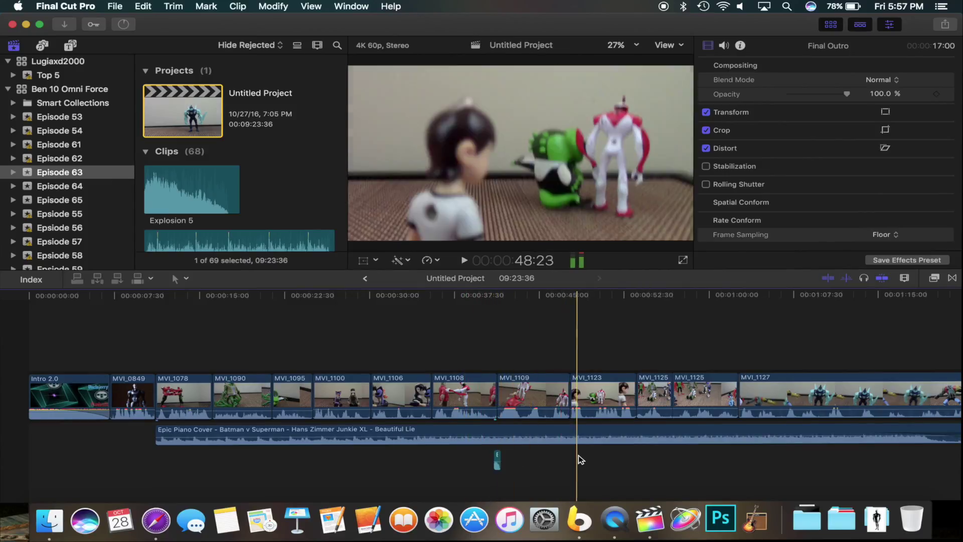
- Scroll the clip browser and move the timeline playhead to the 41-second mark
scroll(175, 186, down, 2)
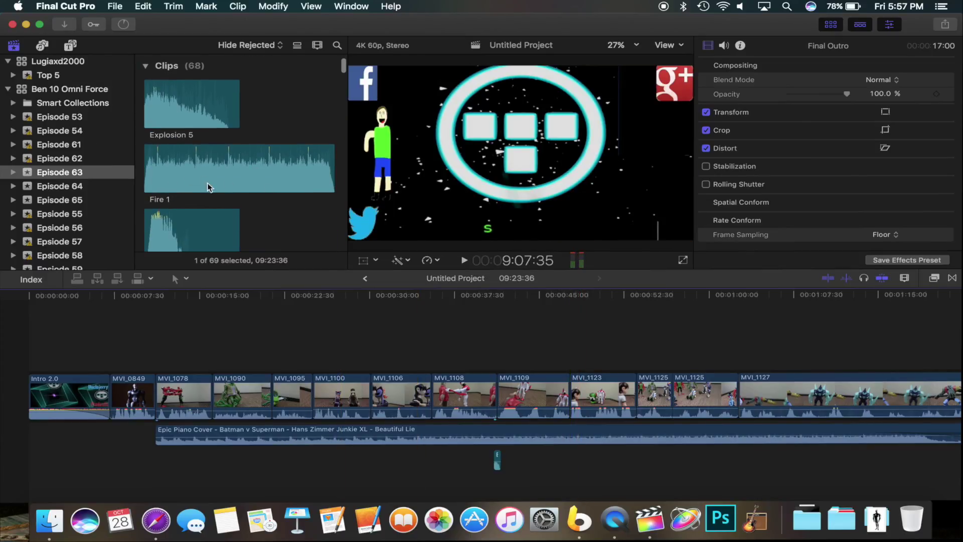
scroll(233, 182, down, 5)
scroll(233, 182, down, 5)
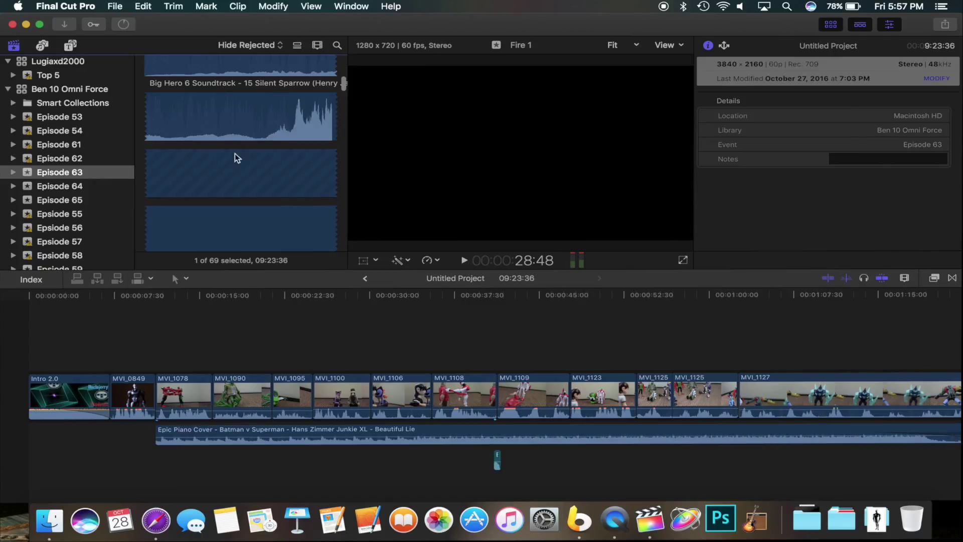
scroll(252, 171, down, 2)
scroll(214, 181, down, 5)
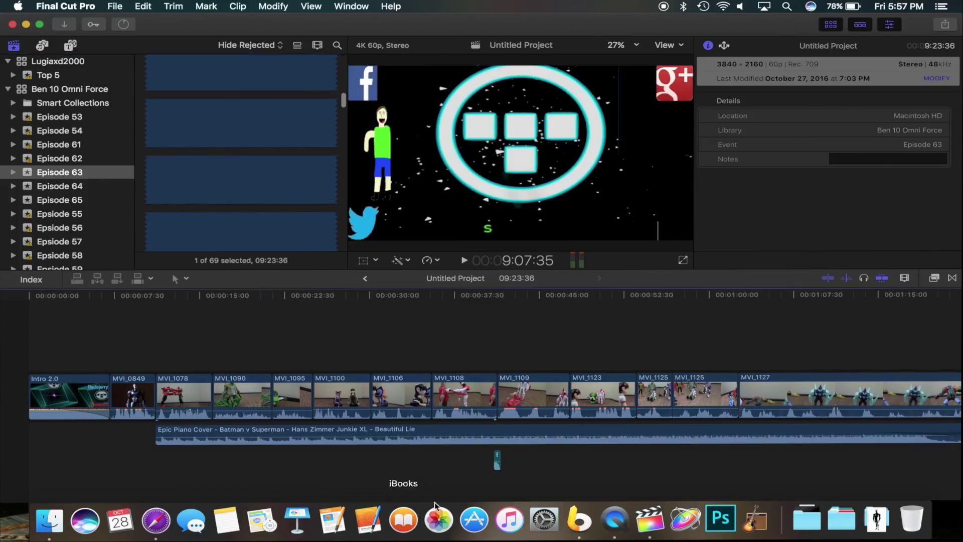
click(494, 494)
scroll(495, 497, right, 10)
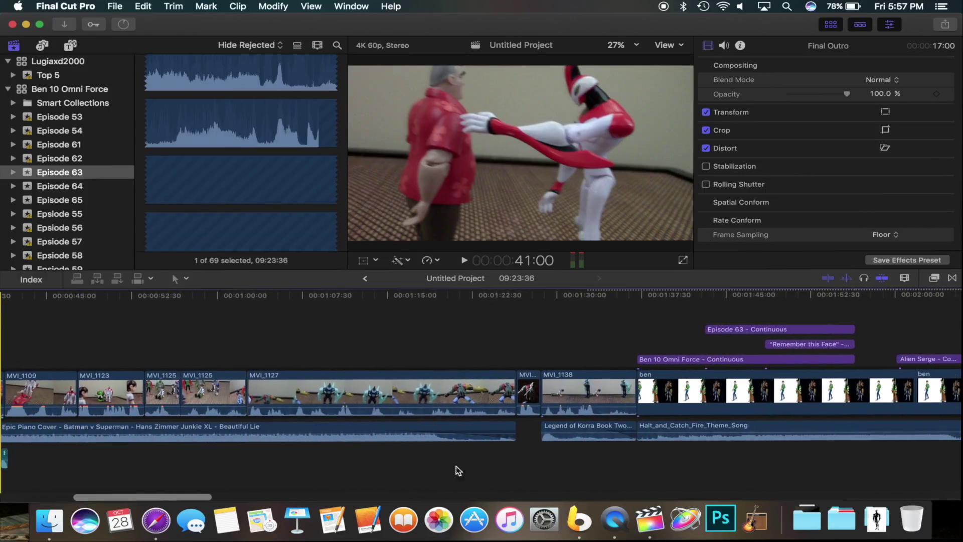
click(98, 172)
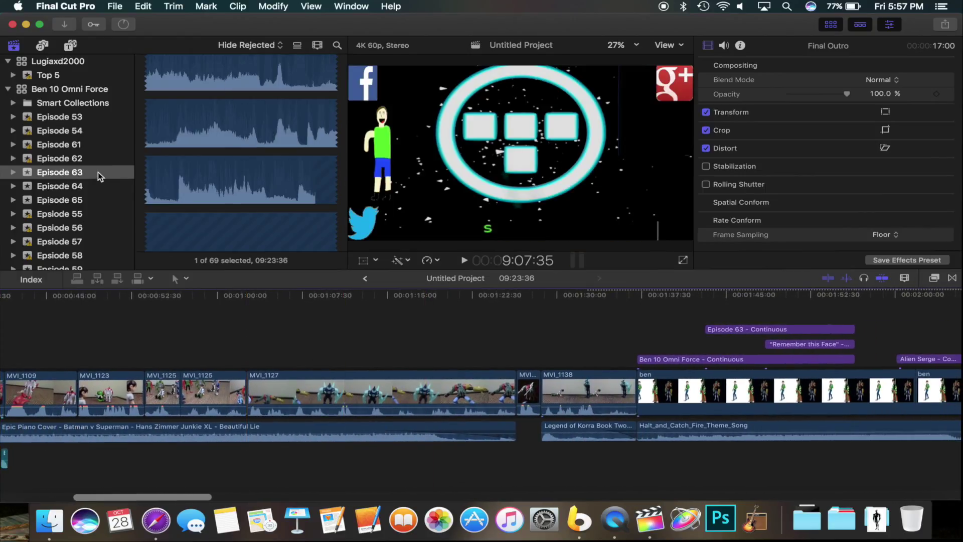
- Switch the browser through Libraries, Photos and Audio, and Titles and Generators, then select Final Outro
click(18, 47)
click(19, 47)
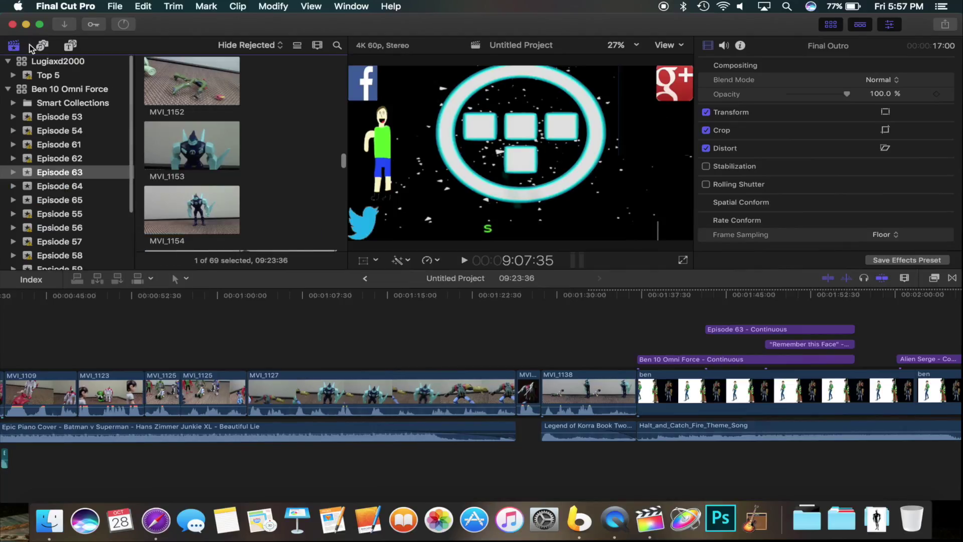
click(41, 47)
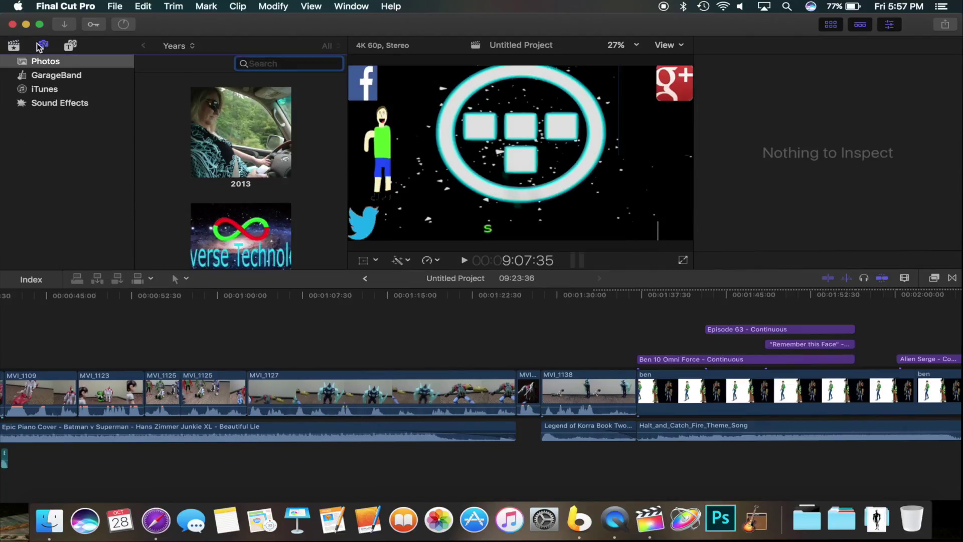
click(70, 46)
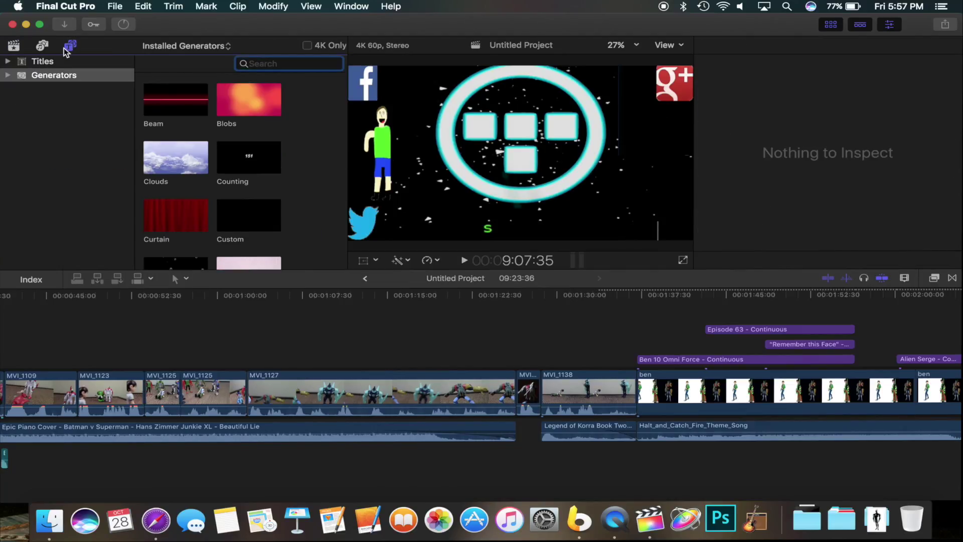
click(341, 270)
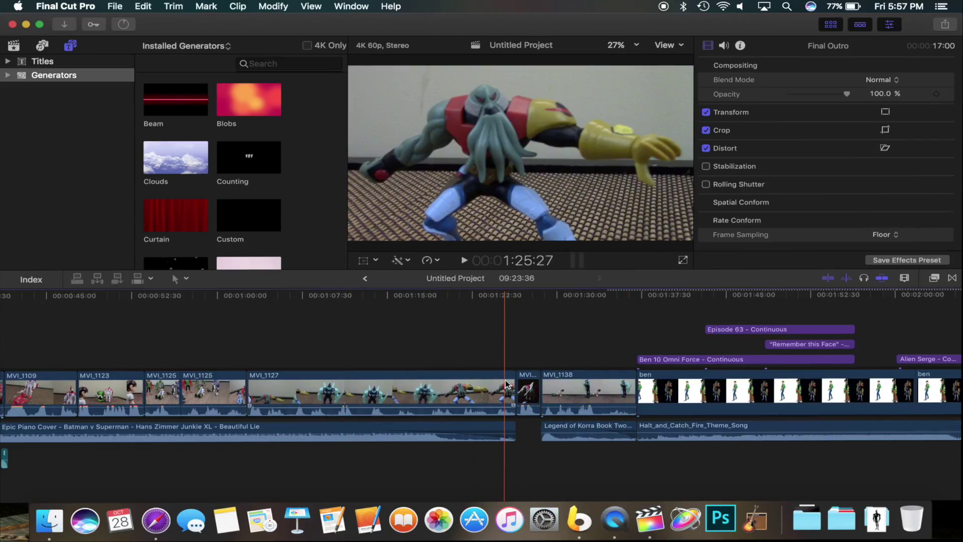
scroll(505, 385, left, 15)
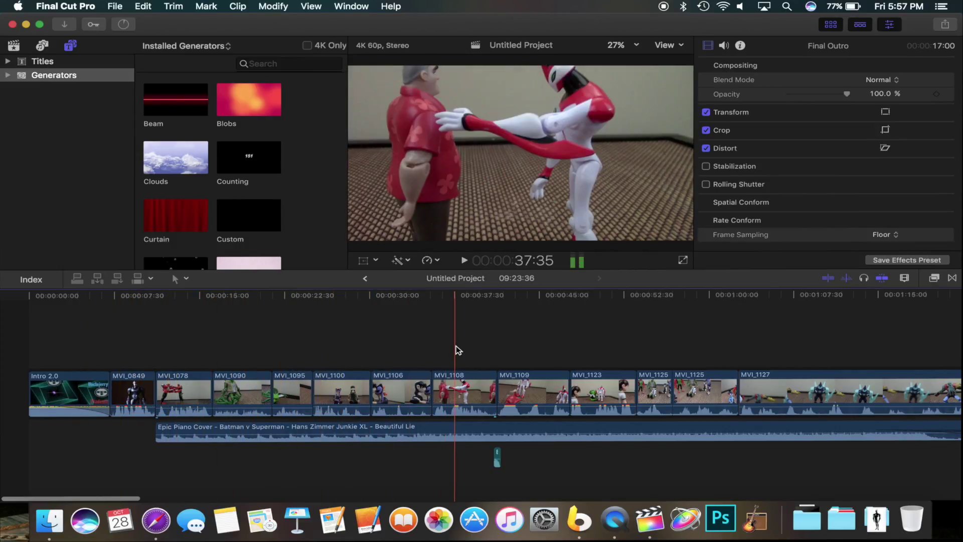
scroll(799, 371, right, 15)
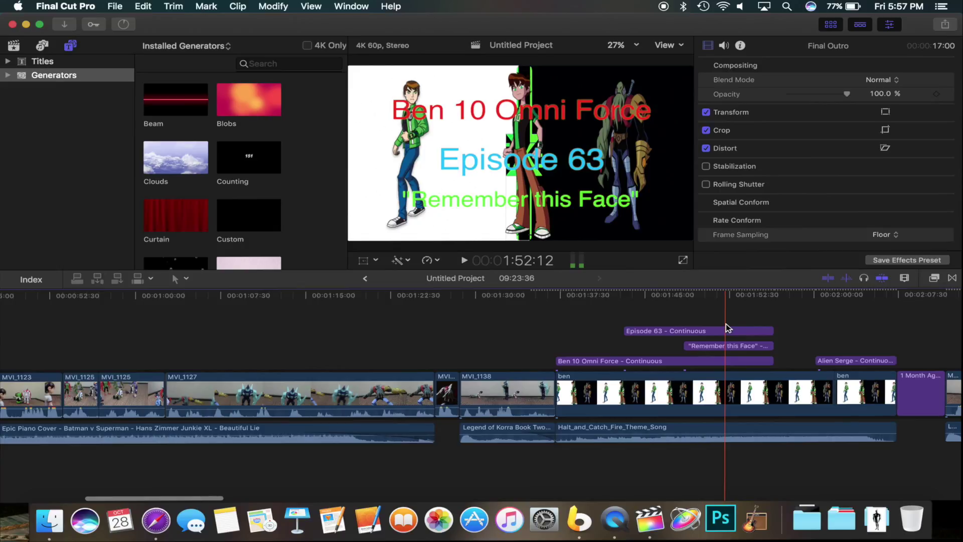
scroll(672, 341, right, 20)
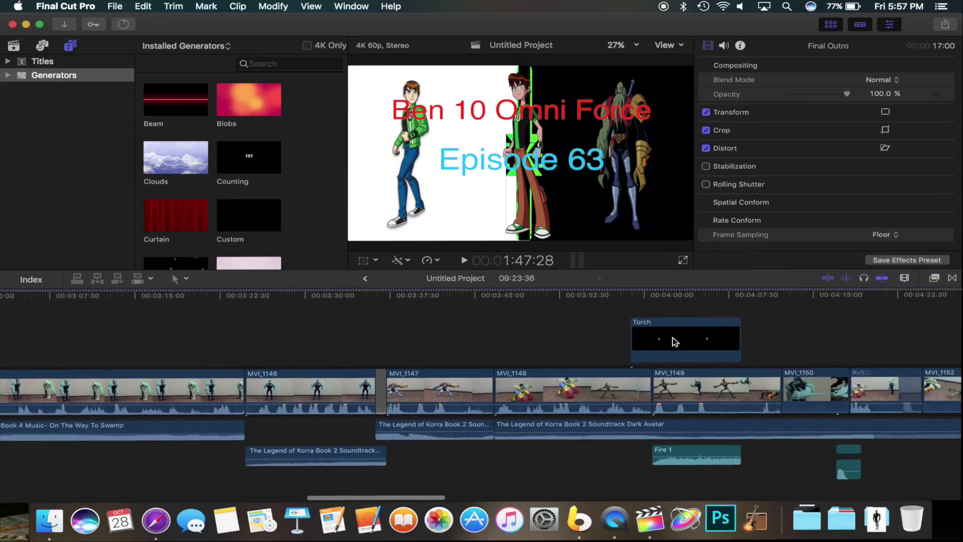
scroll(672, 342, right, 20)
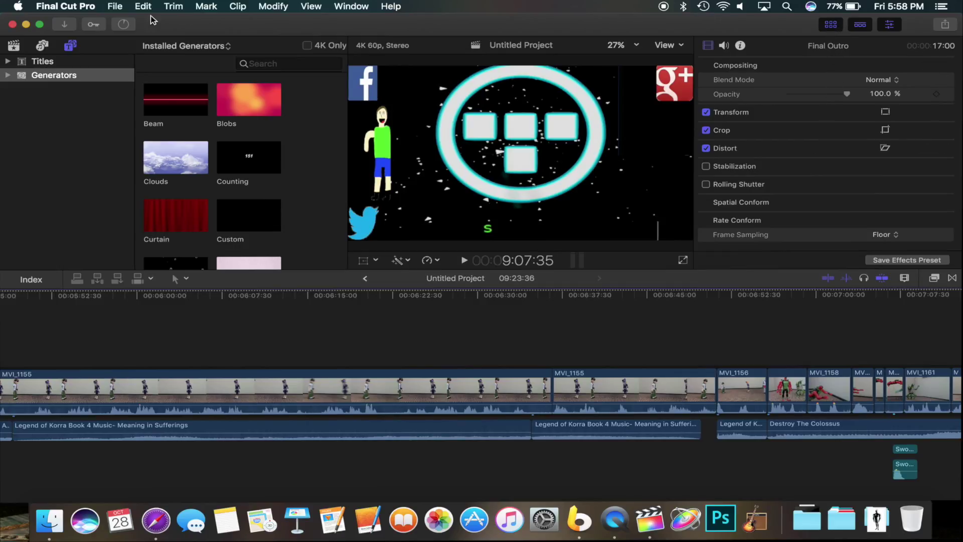
- Open and close the Media Import window and the Keywords editor
key(super+grave)
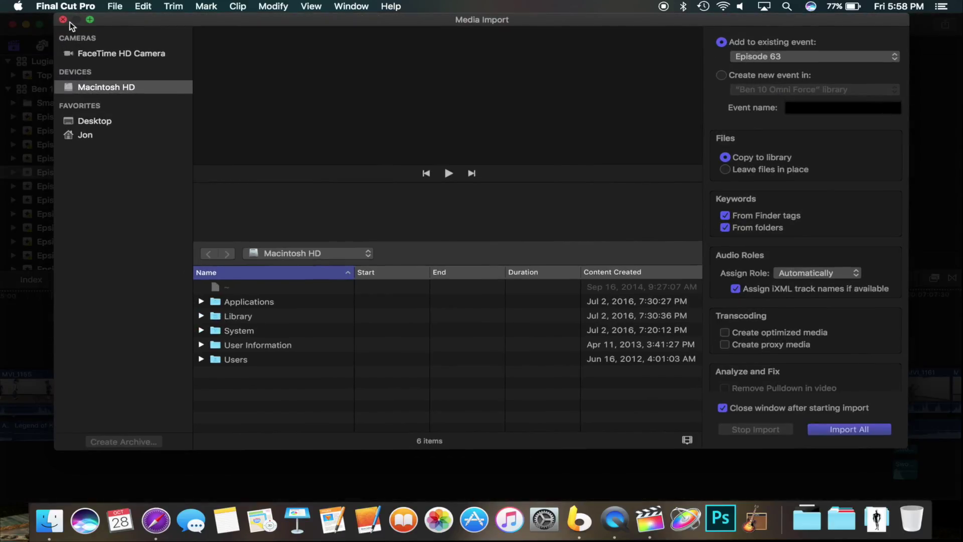
click(64, 20)
click(90, 26)
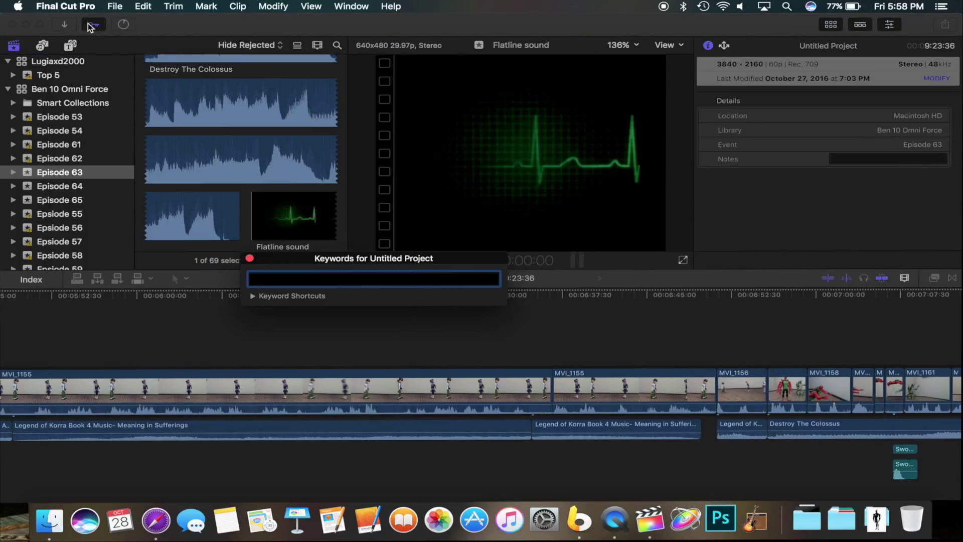
click(121, 24)
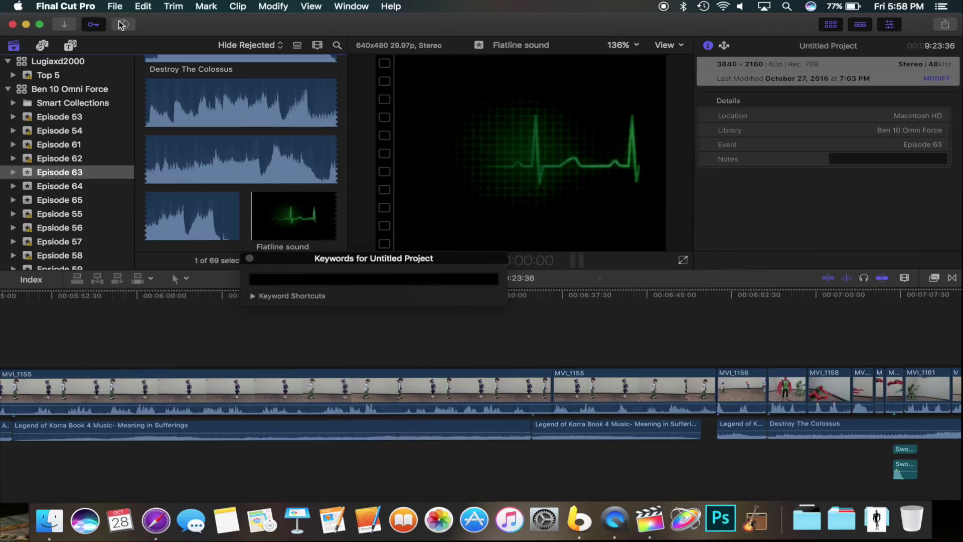
click(250, 258)
- Open and close Background Tasks, then hide the browser to widen the viewer
click(124, 24)
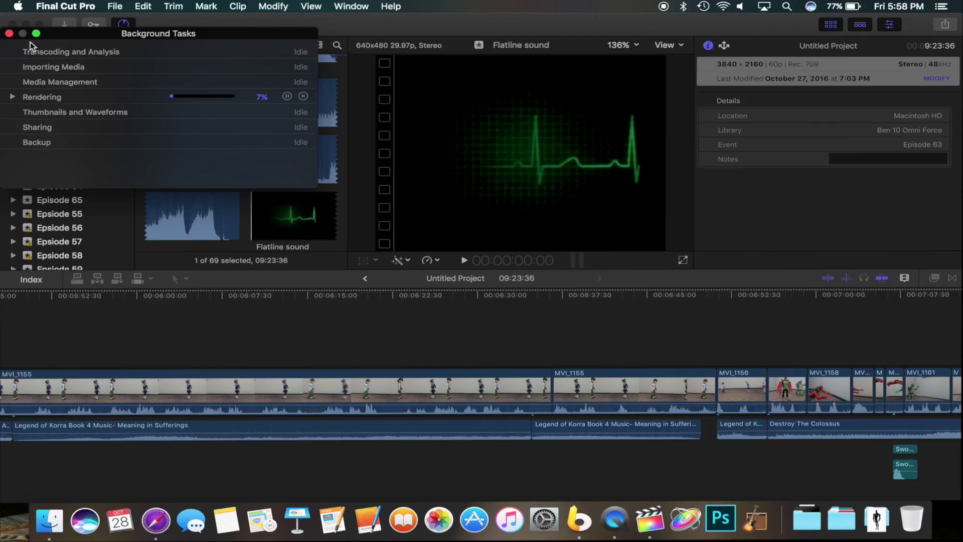
click(9, 33)
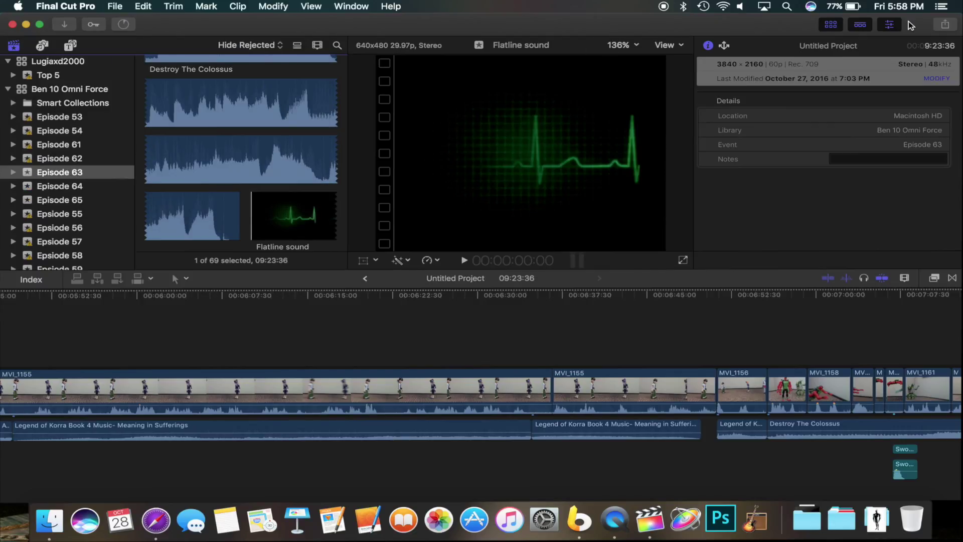
click(831, 24)
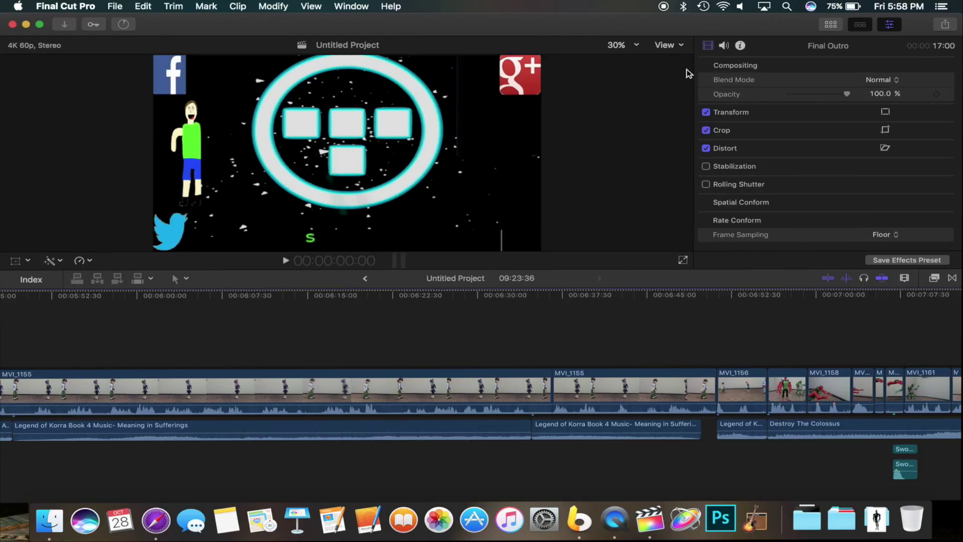
- Show the Episode 63 browser again and toggle the timeline off and back on
click(831, 26)
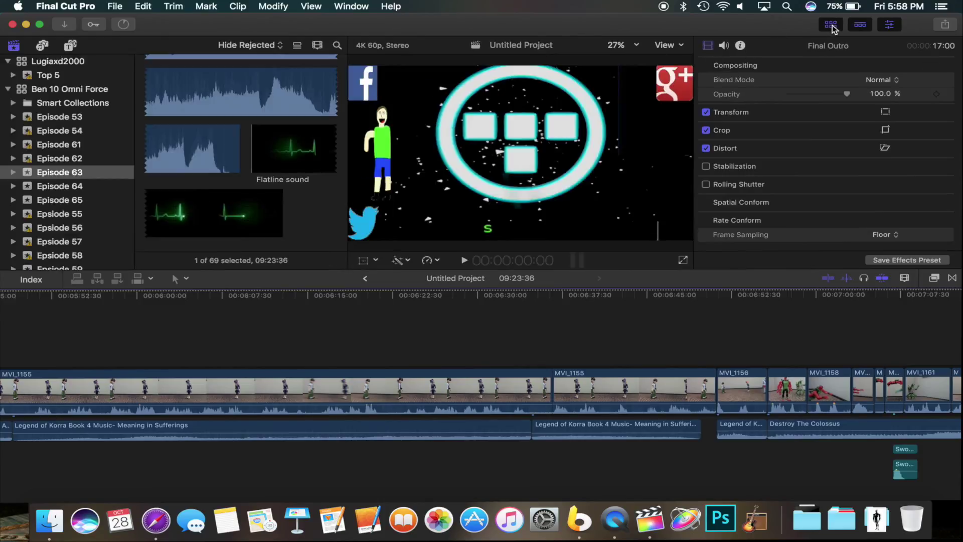
click(862, 26)
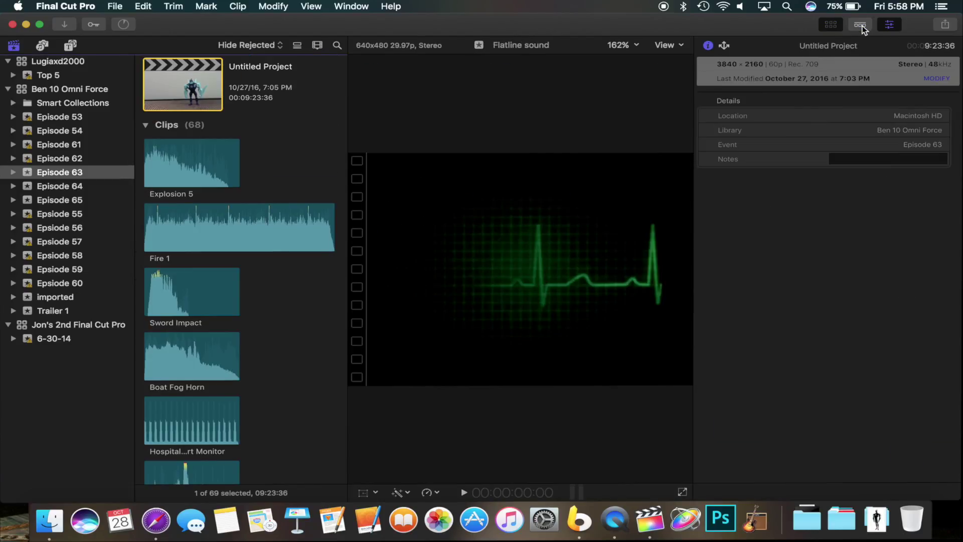
click(862, 26)
- Toggle the inspector off and on, then show the Share destinations list
click(887, 26)
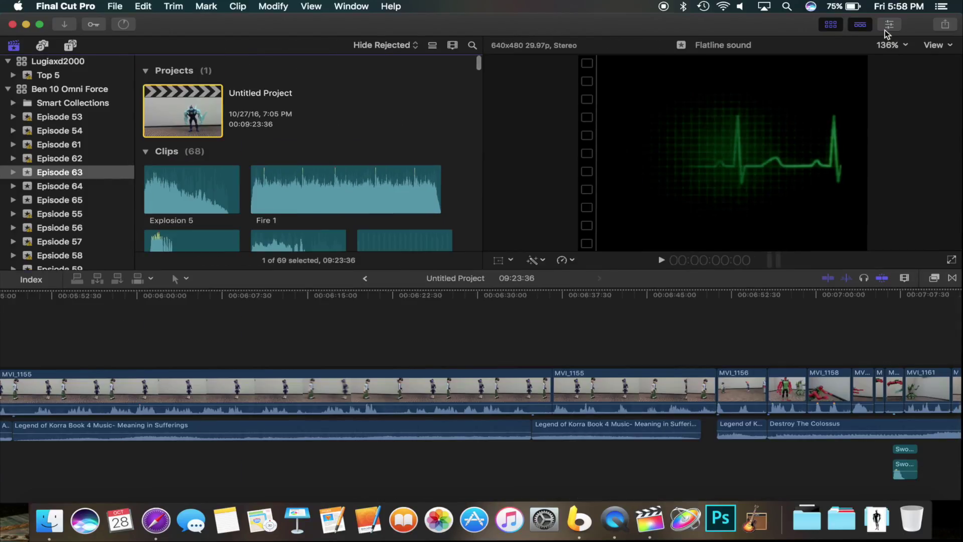
click(888, 26)
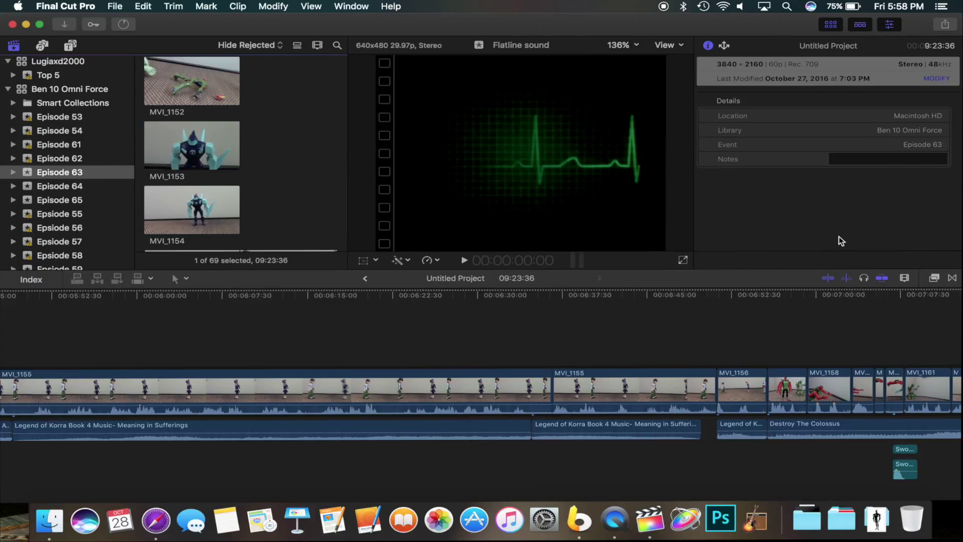
click(944, 24)
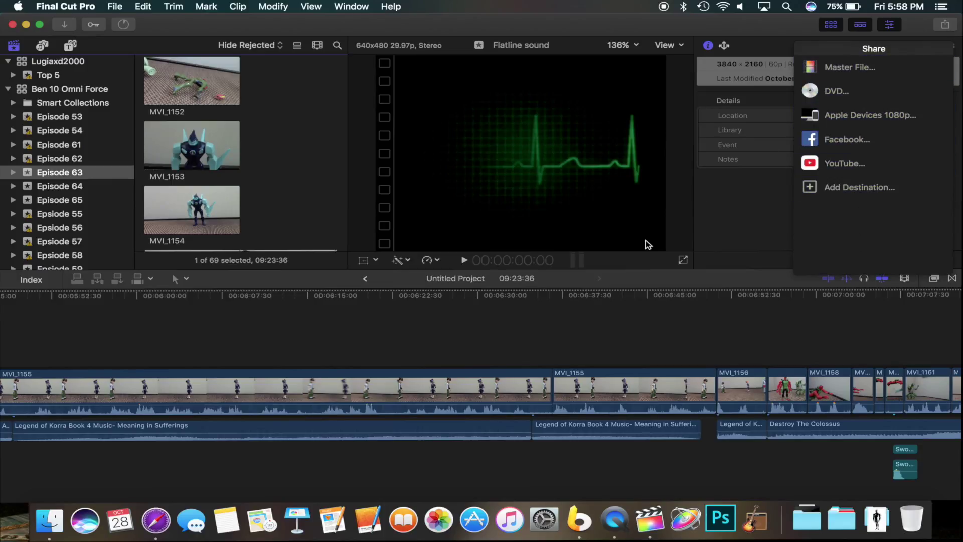
- Park the playhead inside MVI_1155 and open then close the Retime menu
click(620, 335)
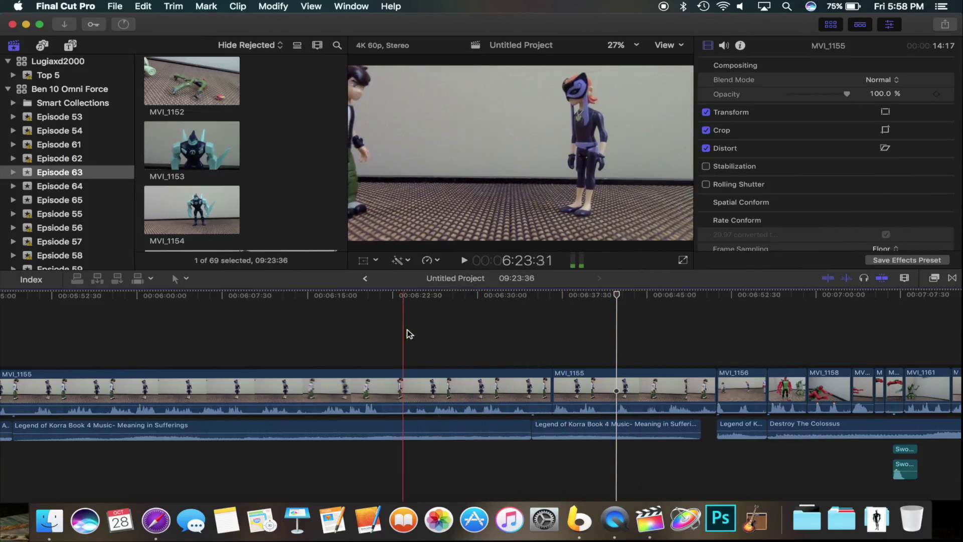
click(430, 260)
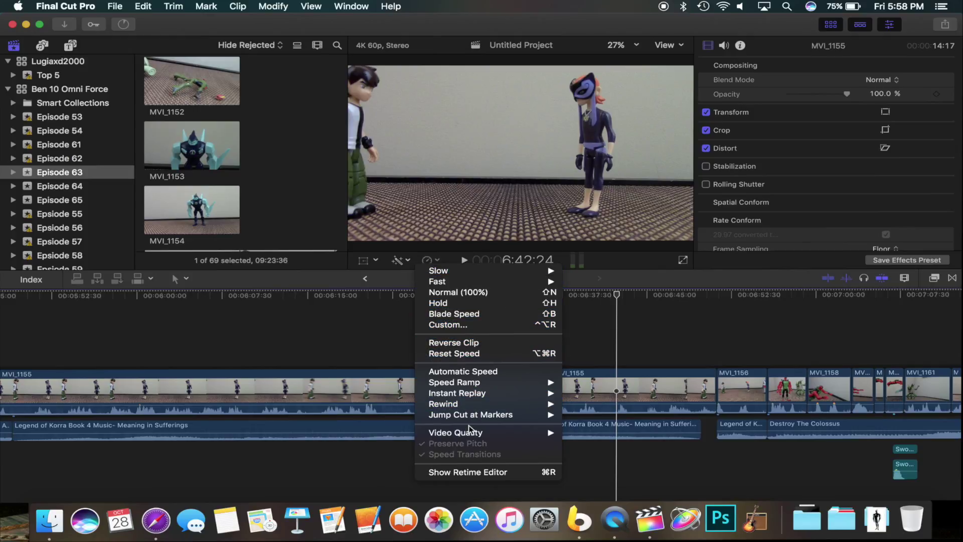
mouse_move(459, 434)
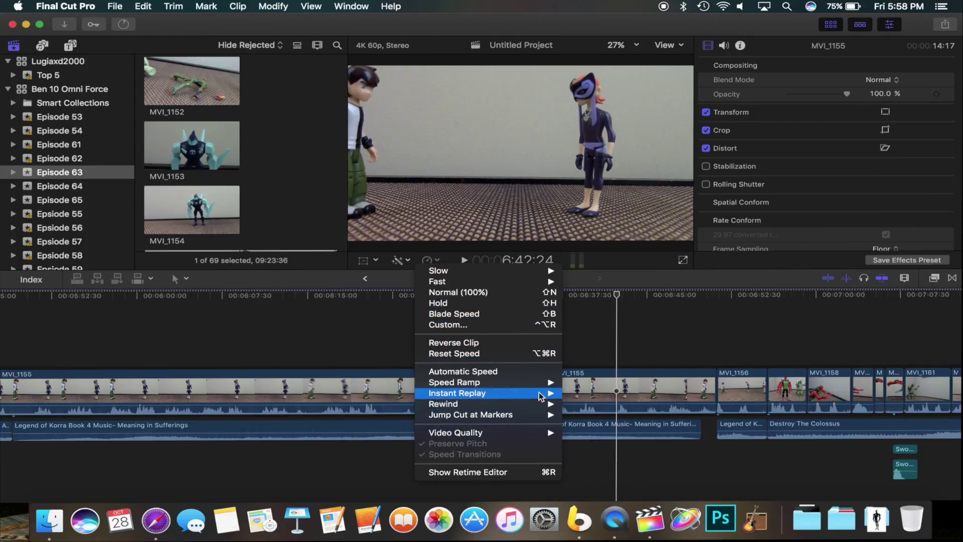
click(431, 260)
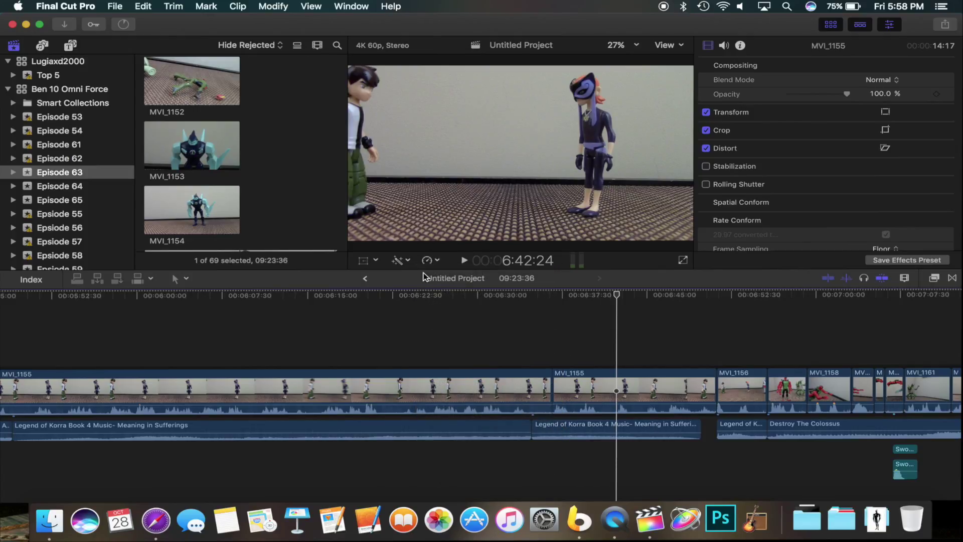
- Open and dismiss the Enhancements and Transform menus under the viewer
click(405, 263)
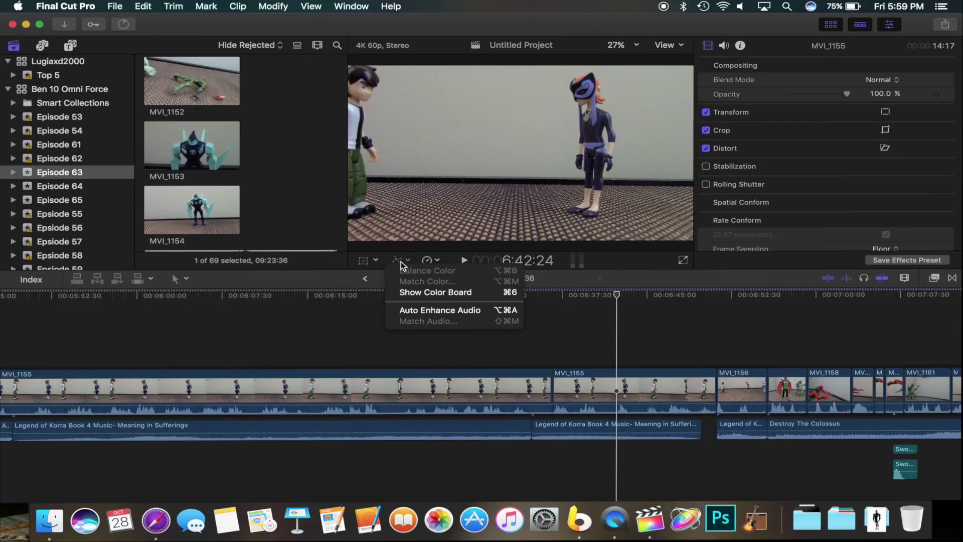
click(467, 292)
click(398, 263)
click(375, 261)
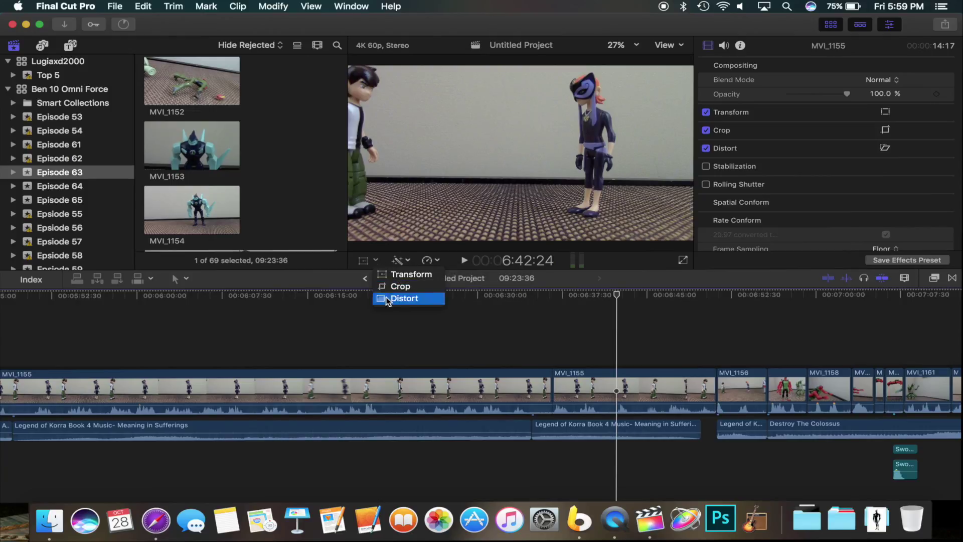
click(369, 261)
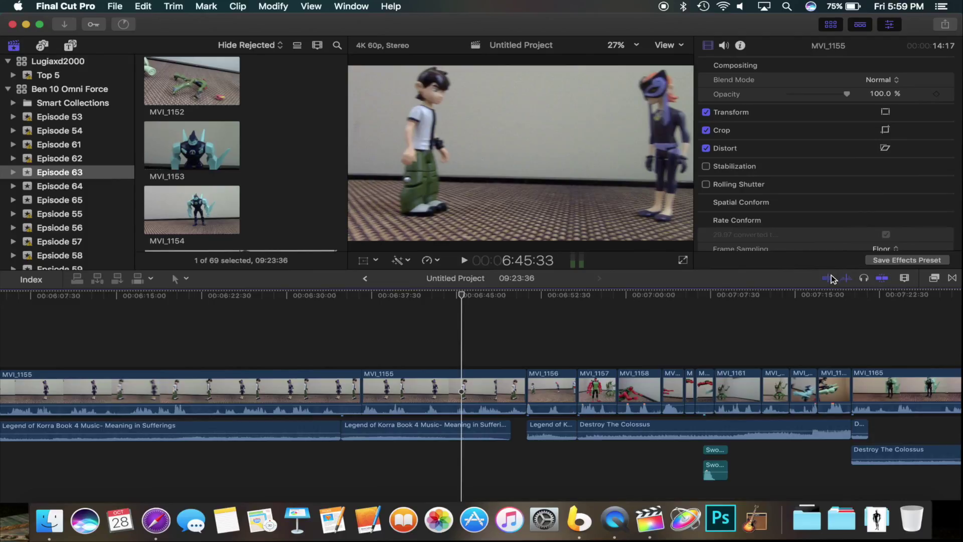
- Turn off audio skimming, select MVI_1155 and browse the video Effects browser
click(847, 278)
key(c)
key(cmd+5)
scroll(855, 396, down, 2)
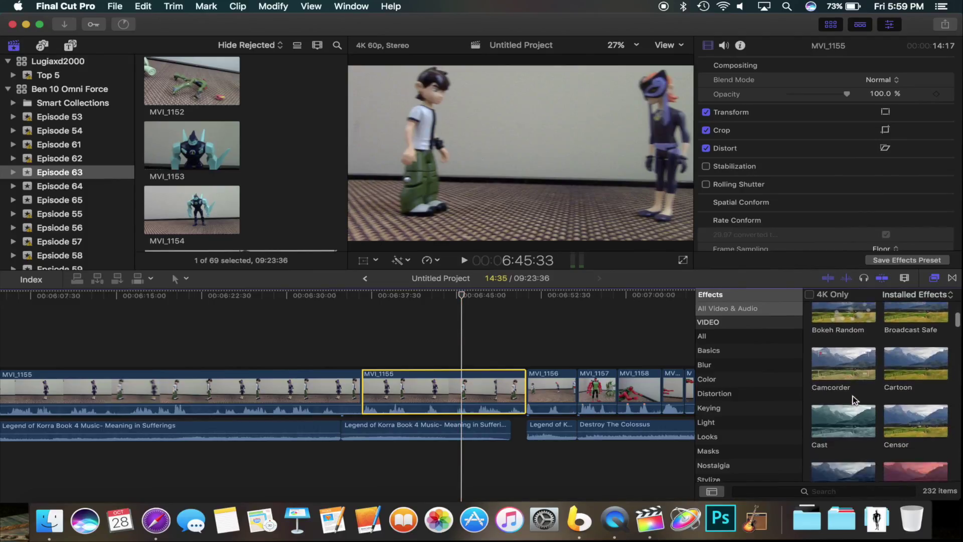
scroll(854, 400, up, 5)
scroll(753, 386, down, 2)
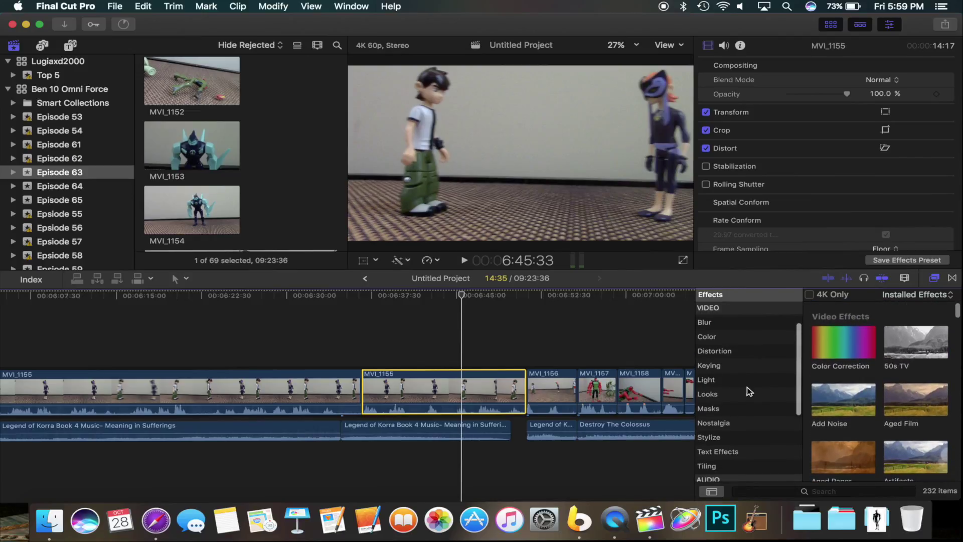
- Browse the Transitions library, then close it
click(953, 279)
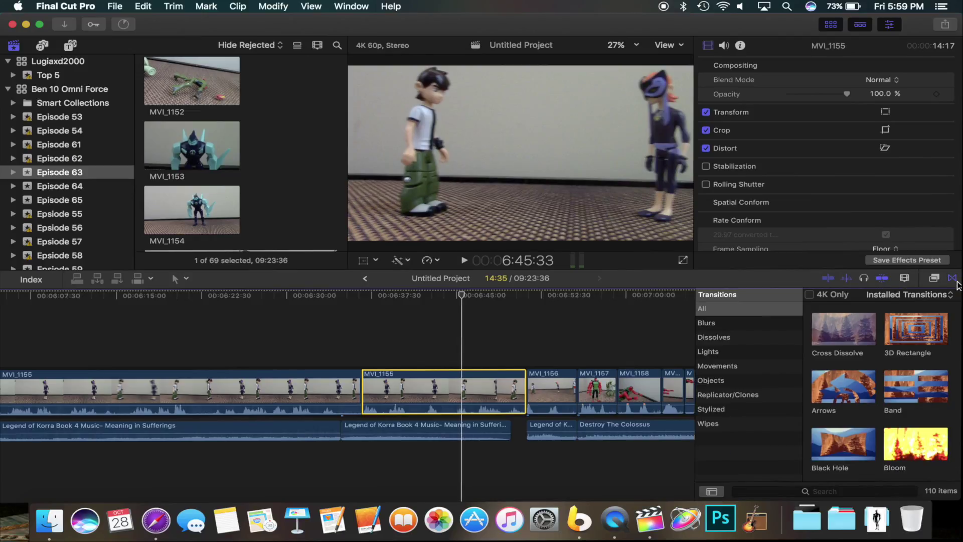
scroll(819, 354, down, 10)
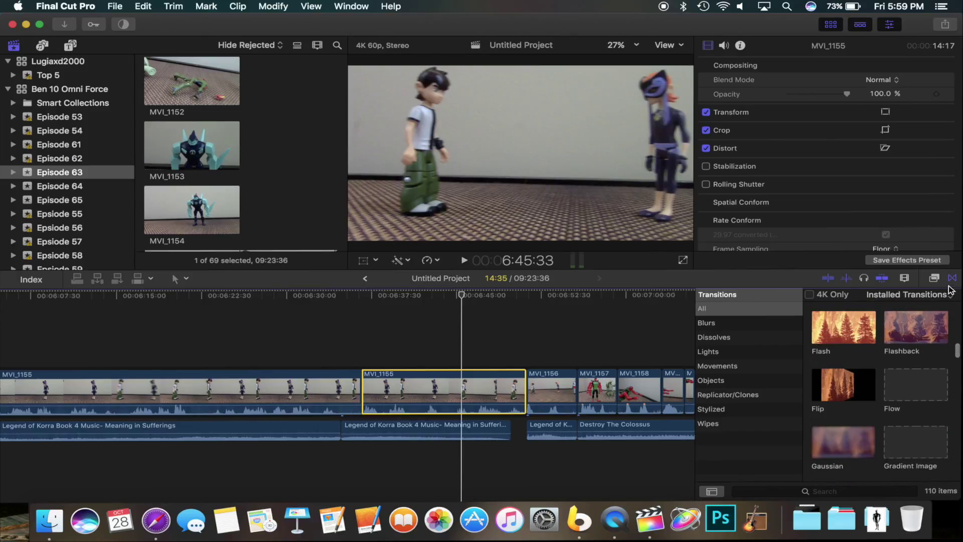
click(951, 278)
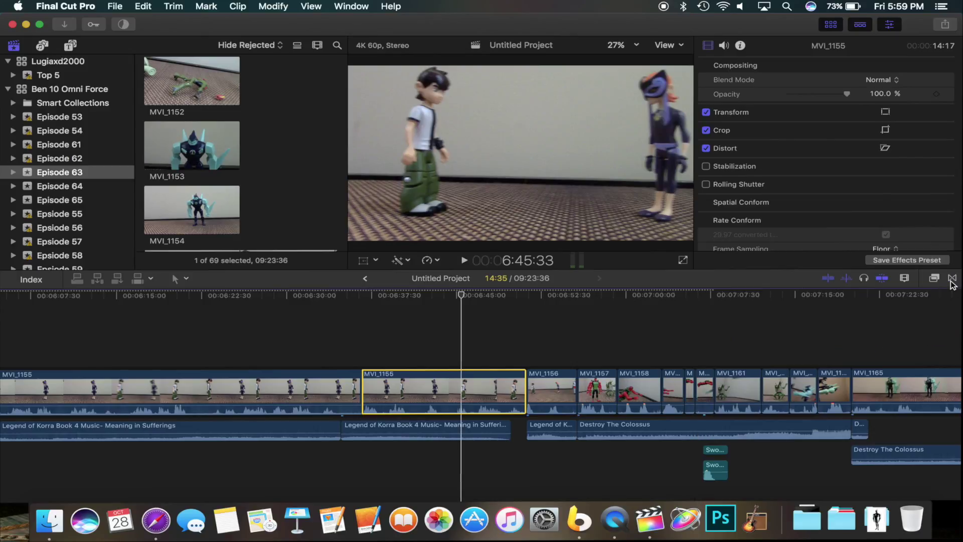
- View MVI_1155's Audio inspector, then scroll its Info metadata: 1920×1080, 29.97p, 14:17 duration
scroll(828, 131, down, 2)
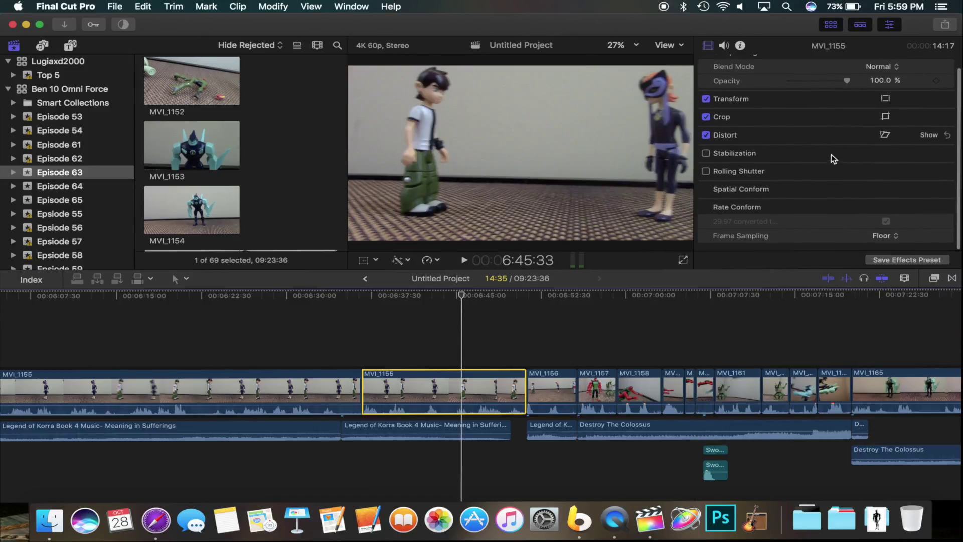
scroll(790, 192, up, 2)
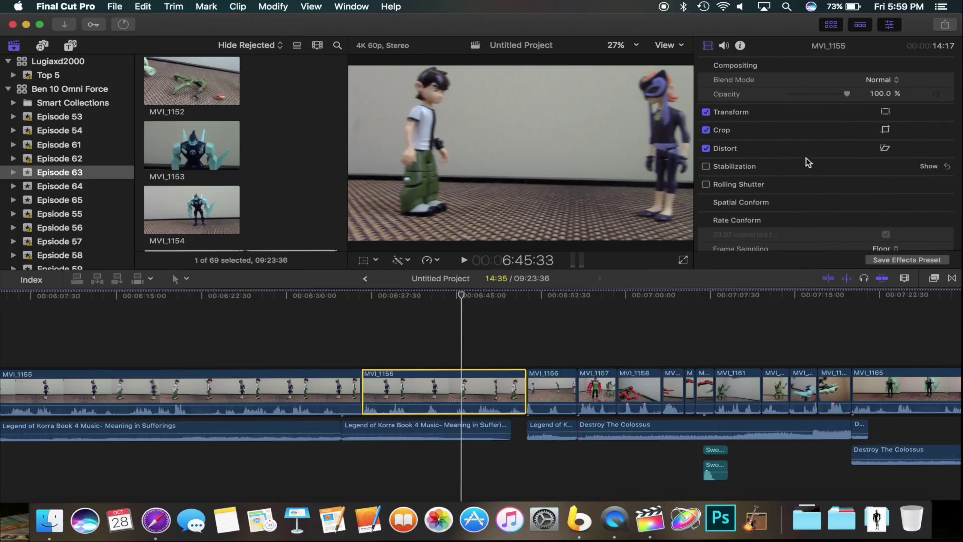
click(724, 47)
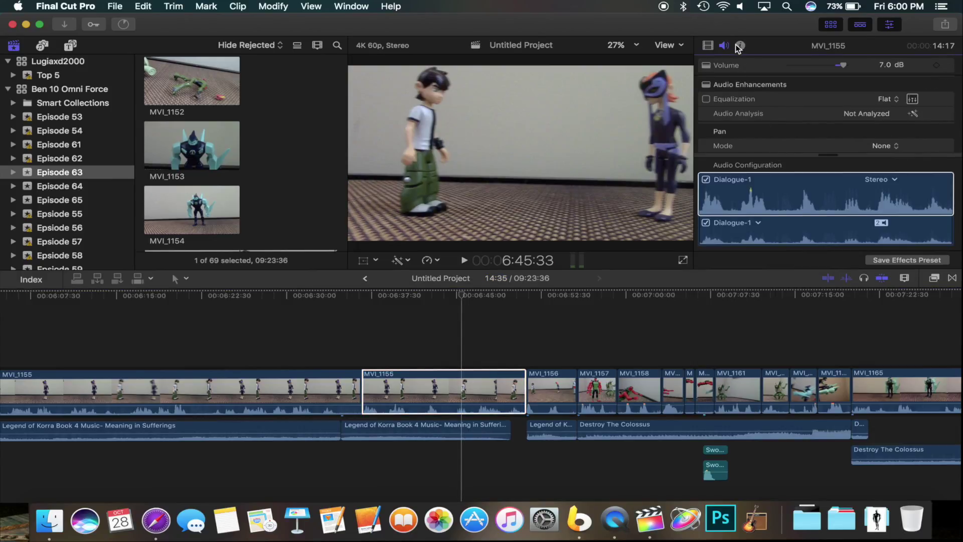
click(739, 47)
scroll(798, 201, down, 4)
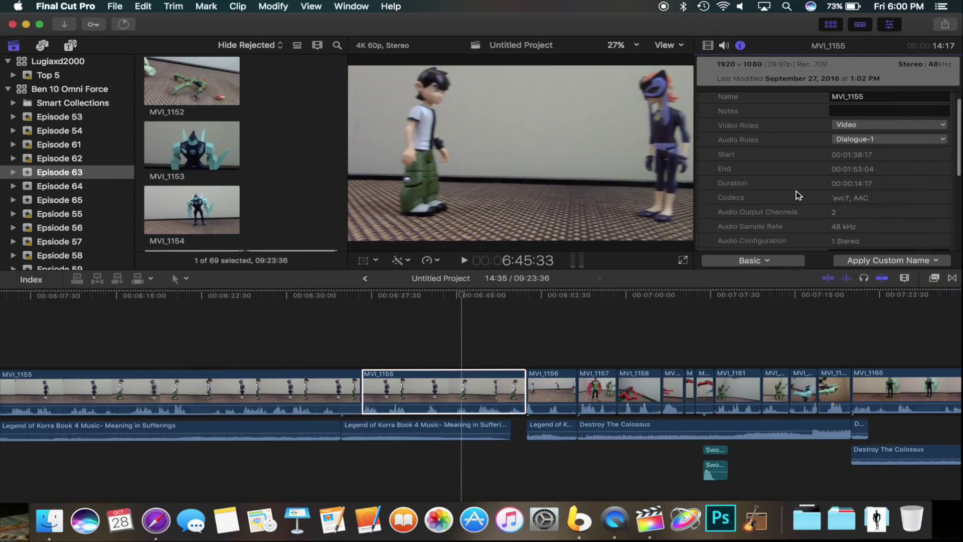
scroll(799, 195, down, 3)
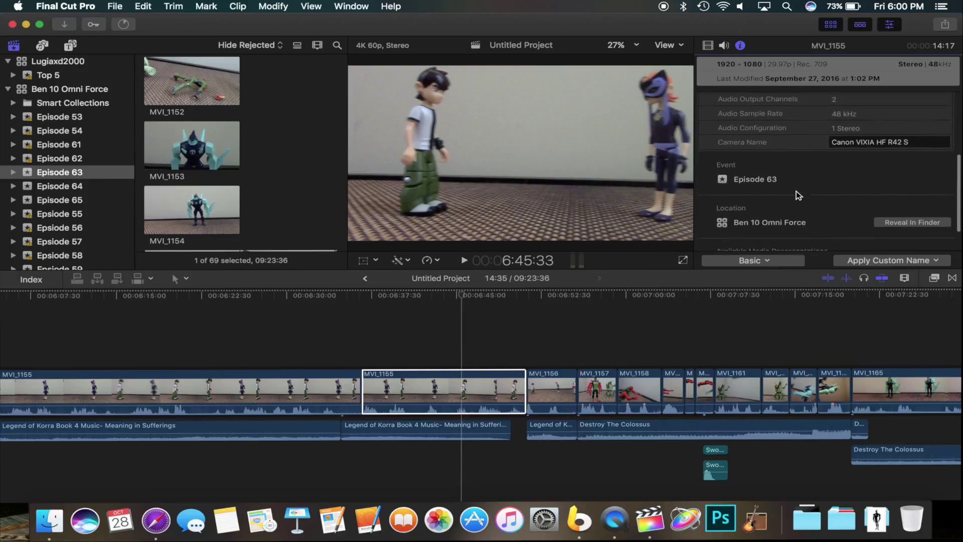
scroll(799, 196, up, 7)
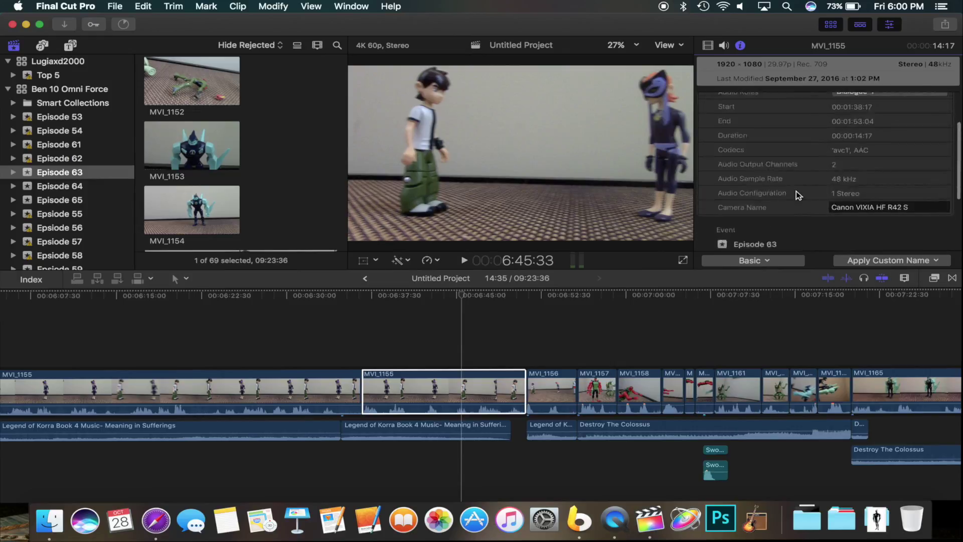
scroll(685, 384, left, 10)
scroll(685, 384, left, 3)
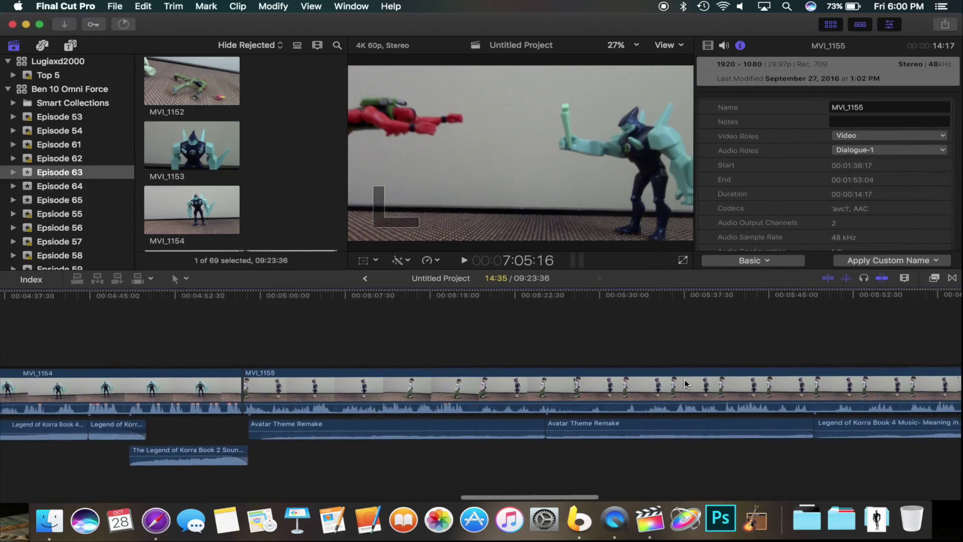